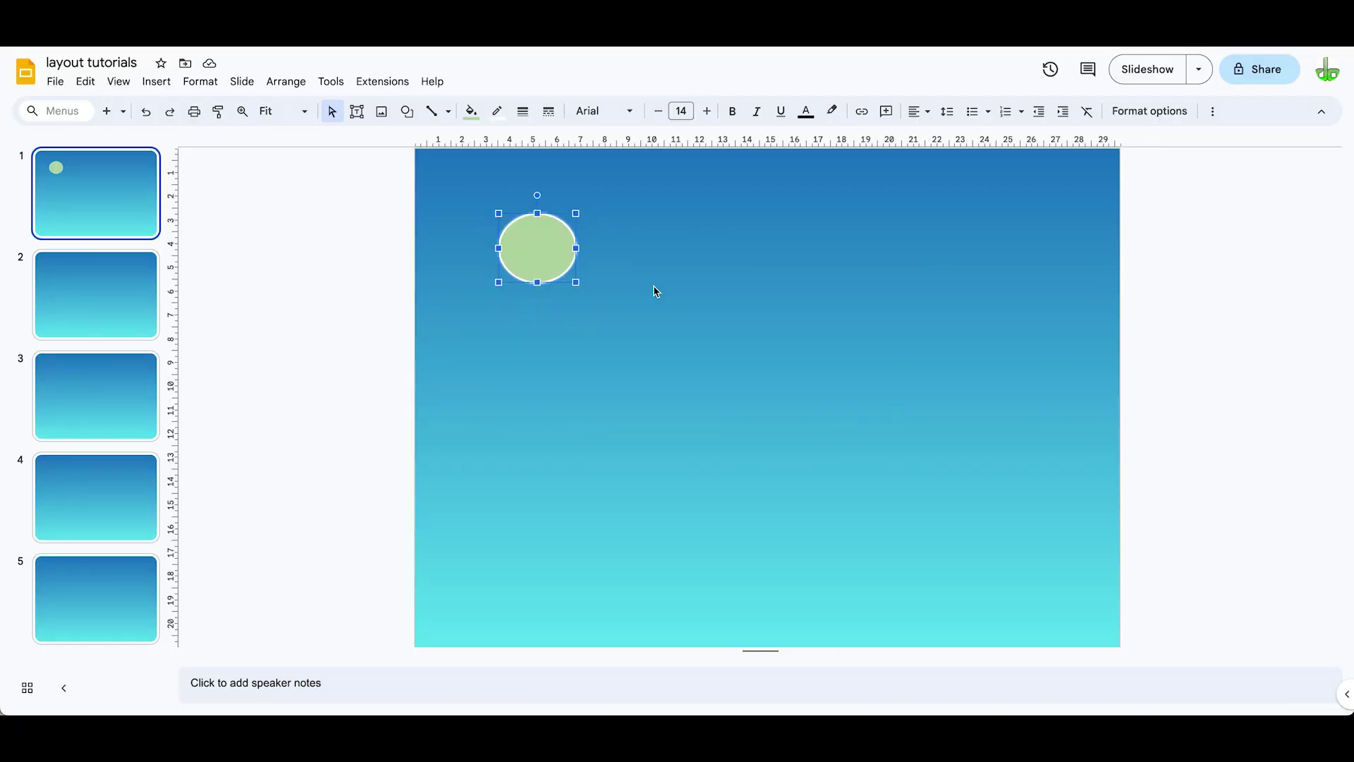
# - Nudge the green circle down-right and duplicate it twice into a diagonal trail
pyautogui.moveTo(551, 257); pyautogui.dragTo(569, 305)
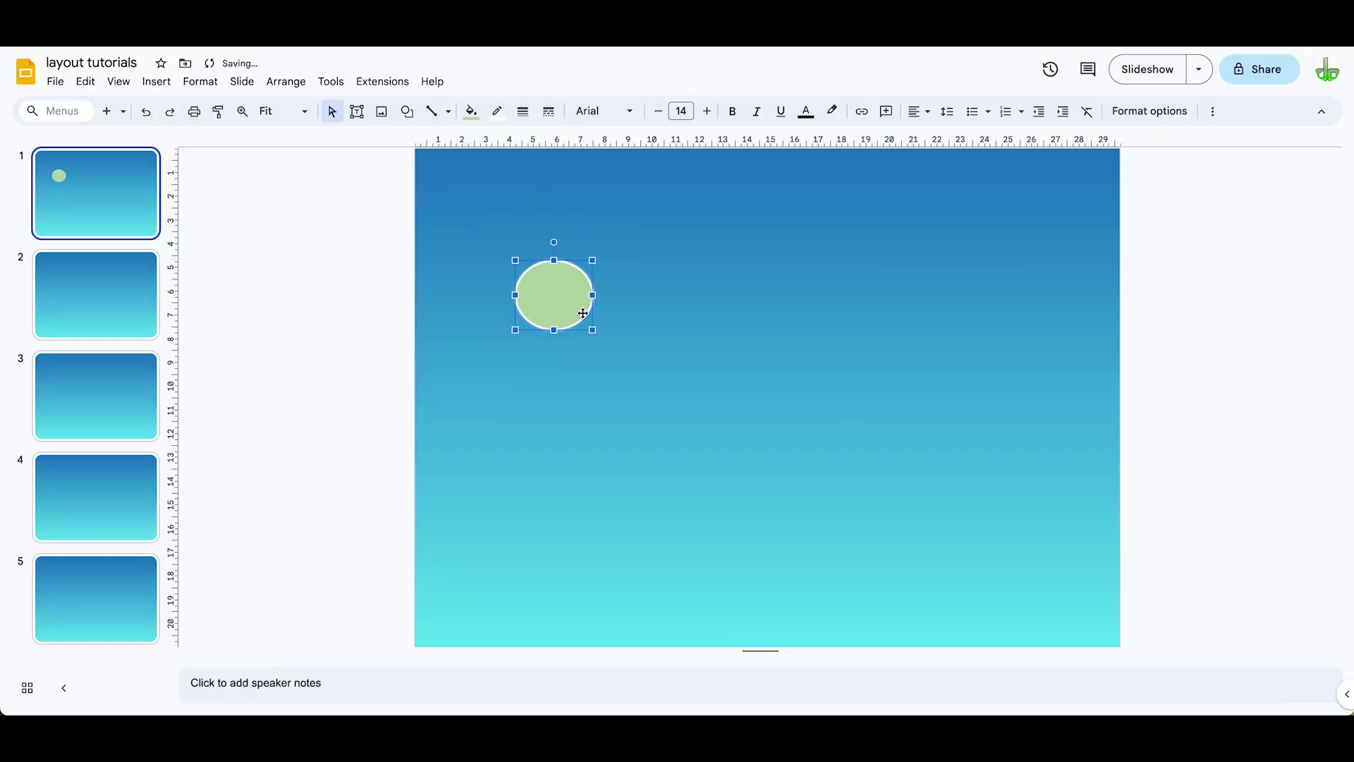
pyautogui.hotkey('ctrl', 'd')
pyautogui.hotkey('ctrl', 'd')
pyautogui.hotkey('ctrl', 'd')
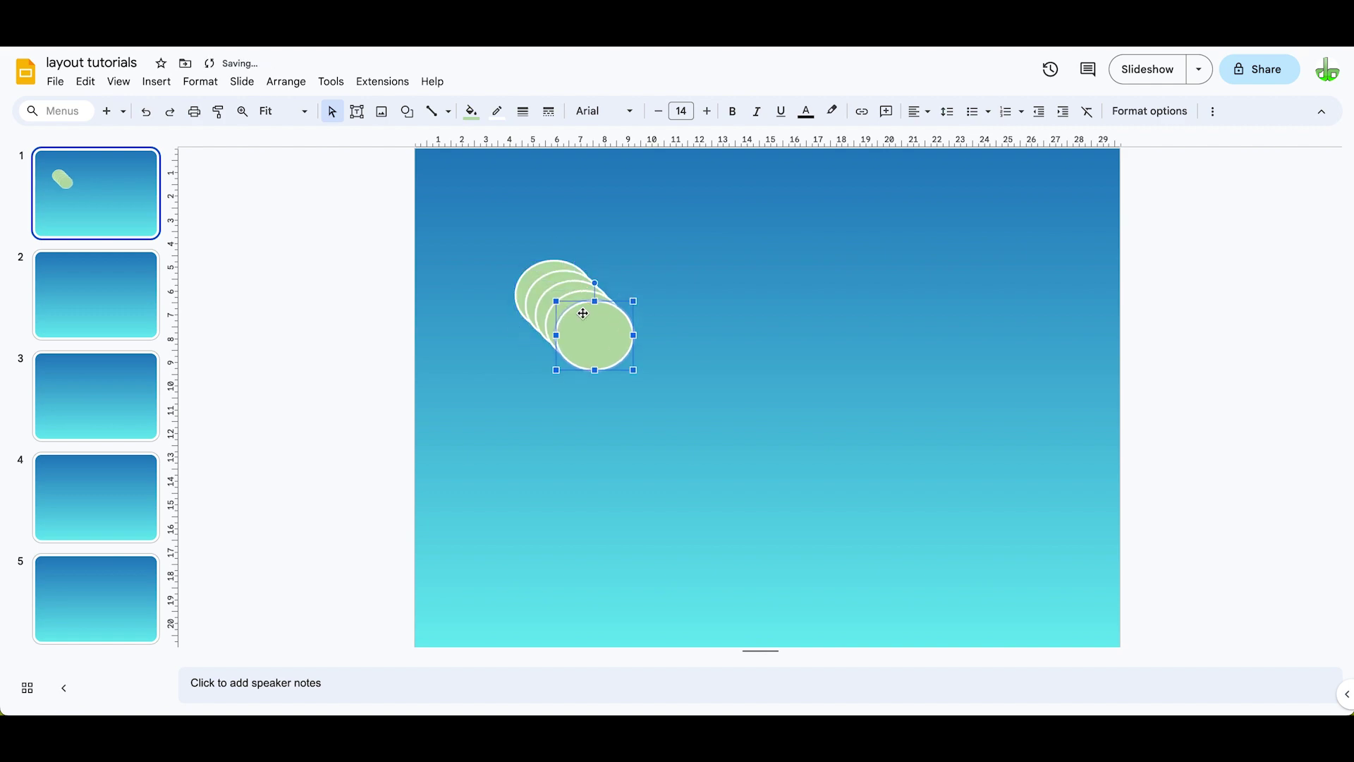
pyautogui.hotkey('ctrl', 'd')
pyautogui.hotkey('ctrl', 'd')
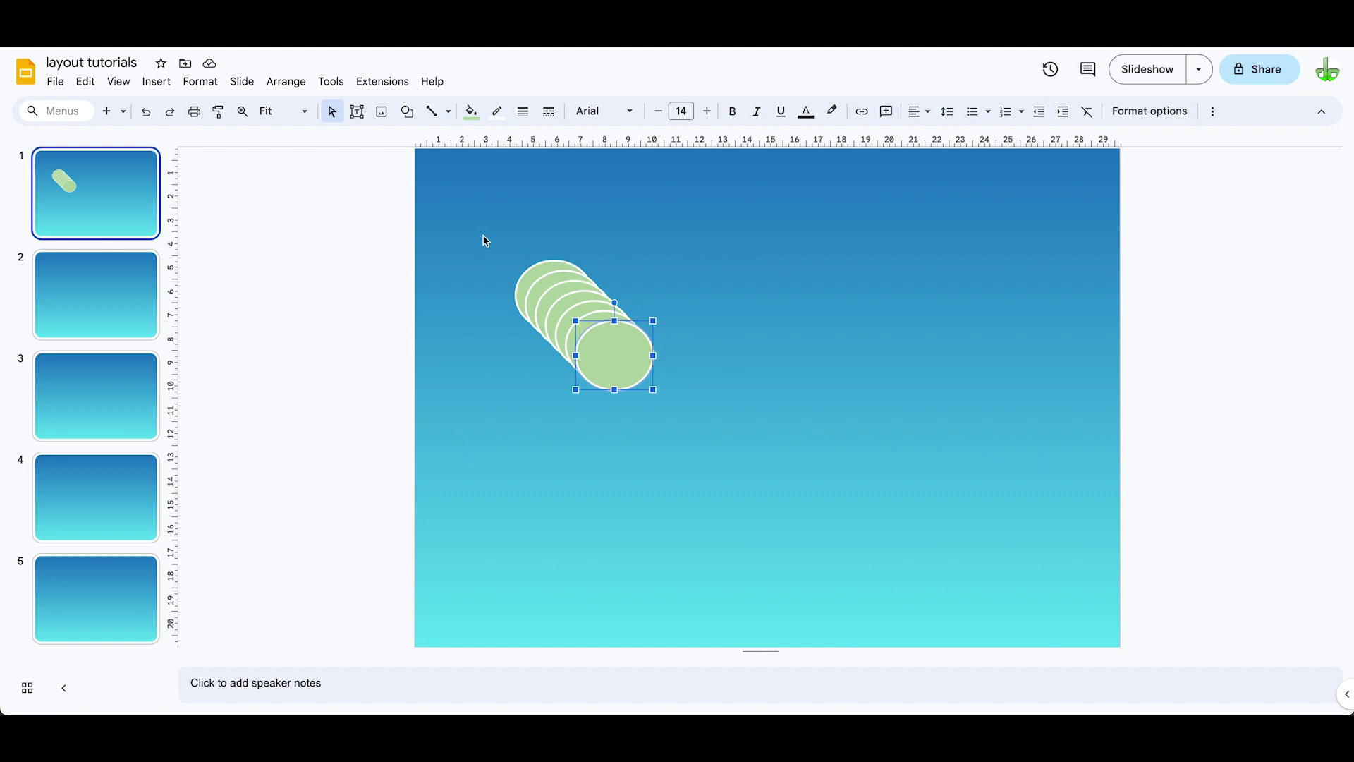
# - Box-select all the stacked circles and show the Arrange menu's alignment options
pyautogui.moveTo(485, 239); pyautogui.dragTo(677, 424)
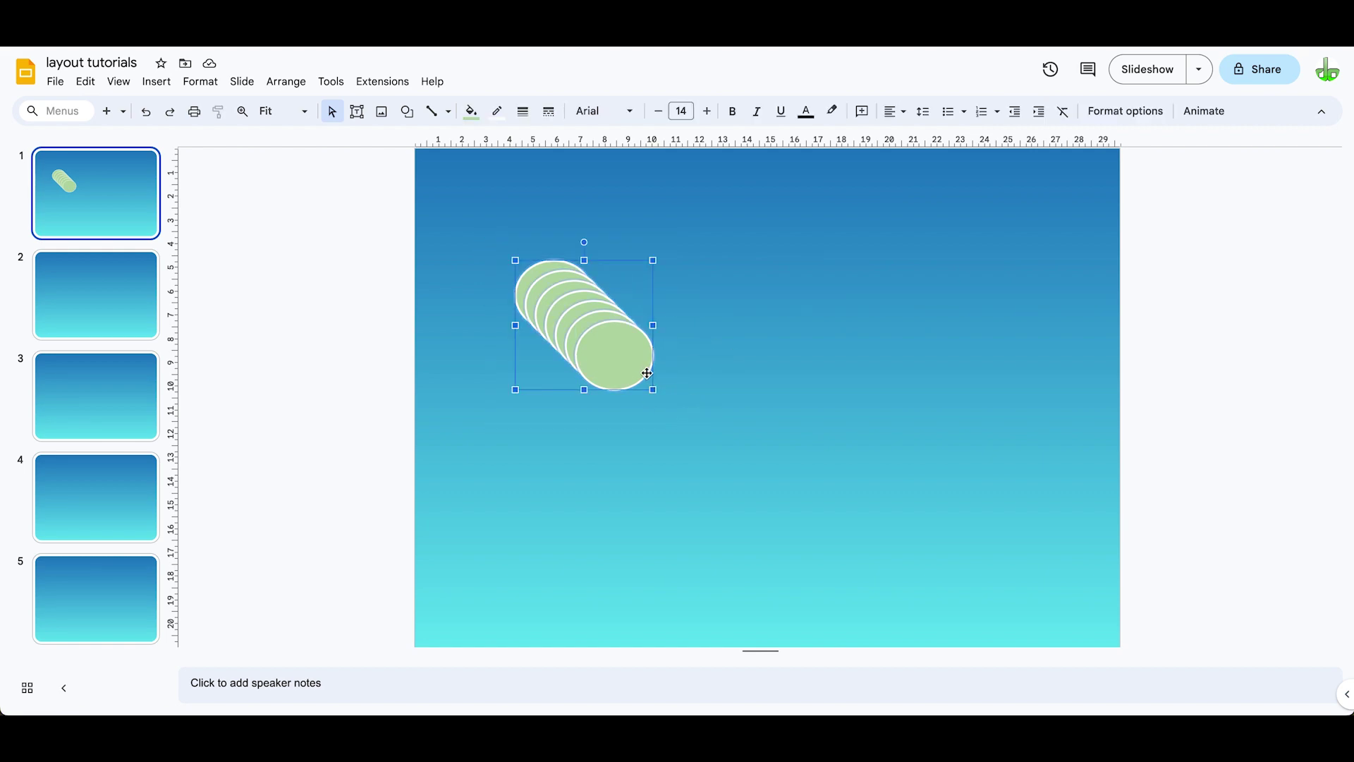
pyautogui.click(290, 82)
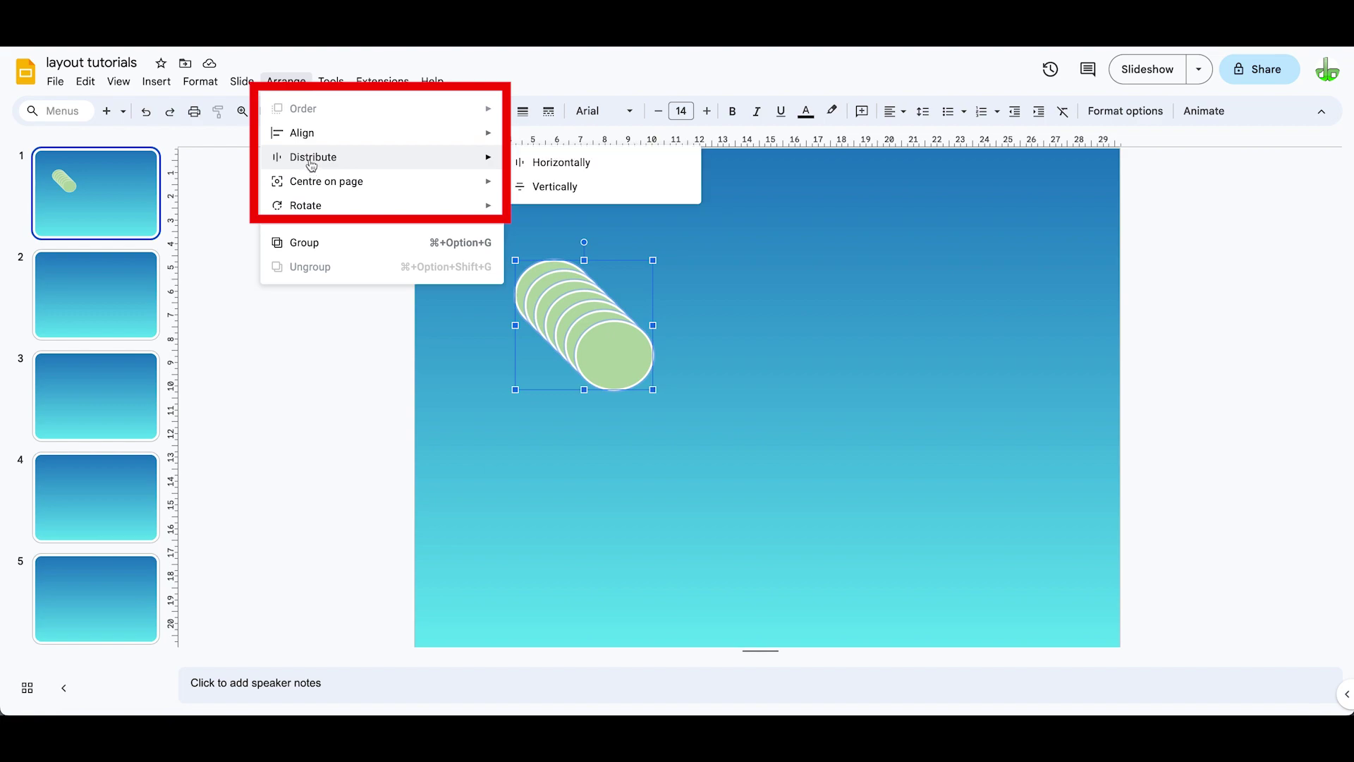
pyautogui.moveTo(302, 133)
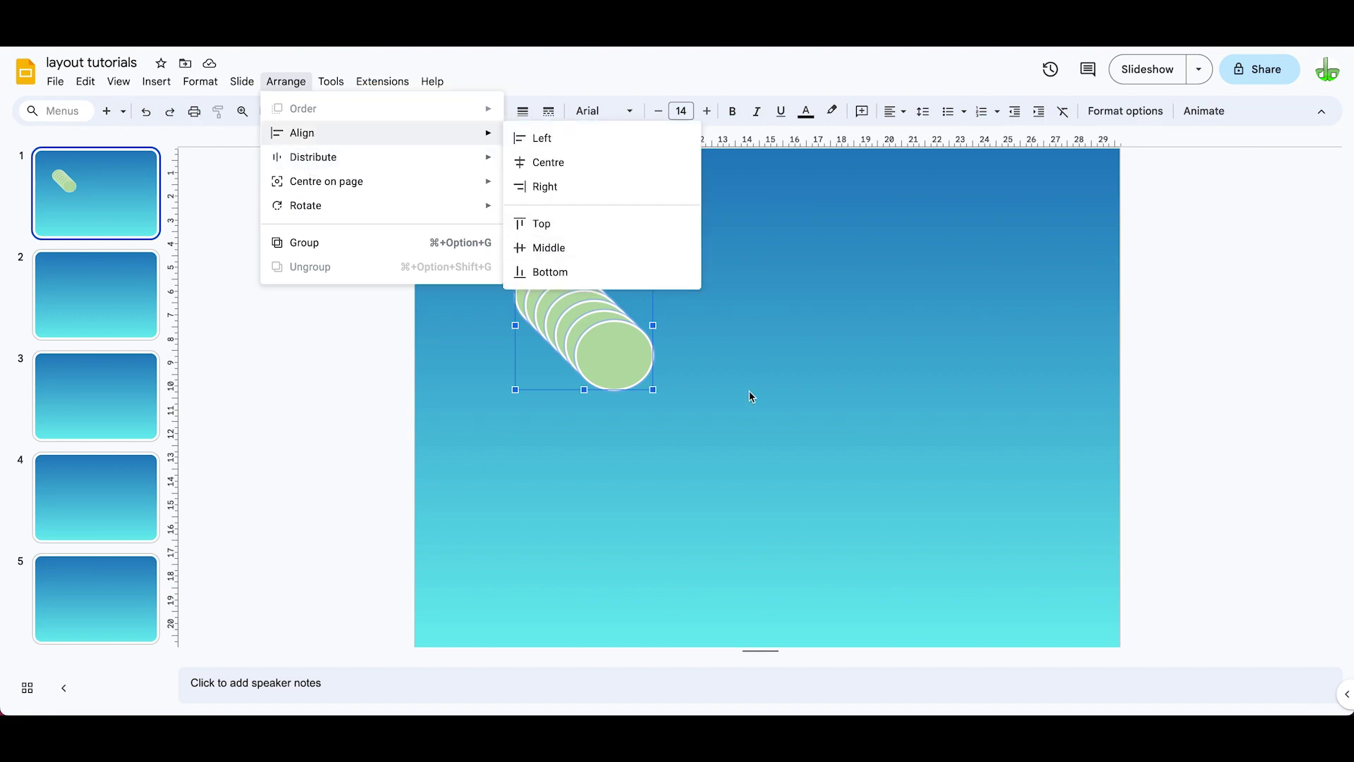
pyautogui.rightClick(612, 348)
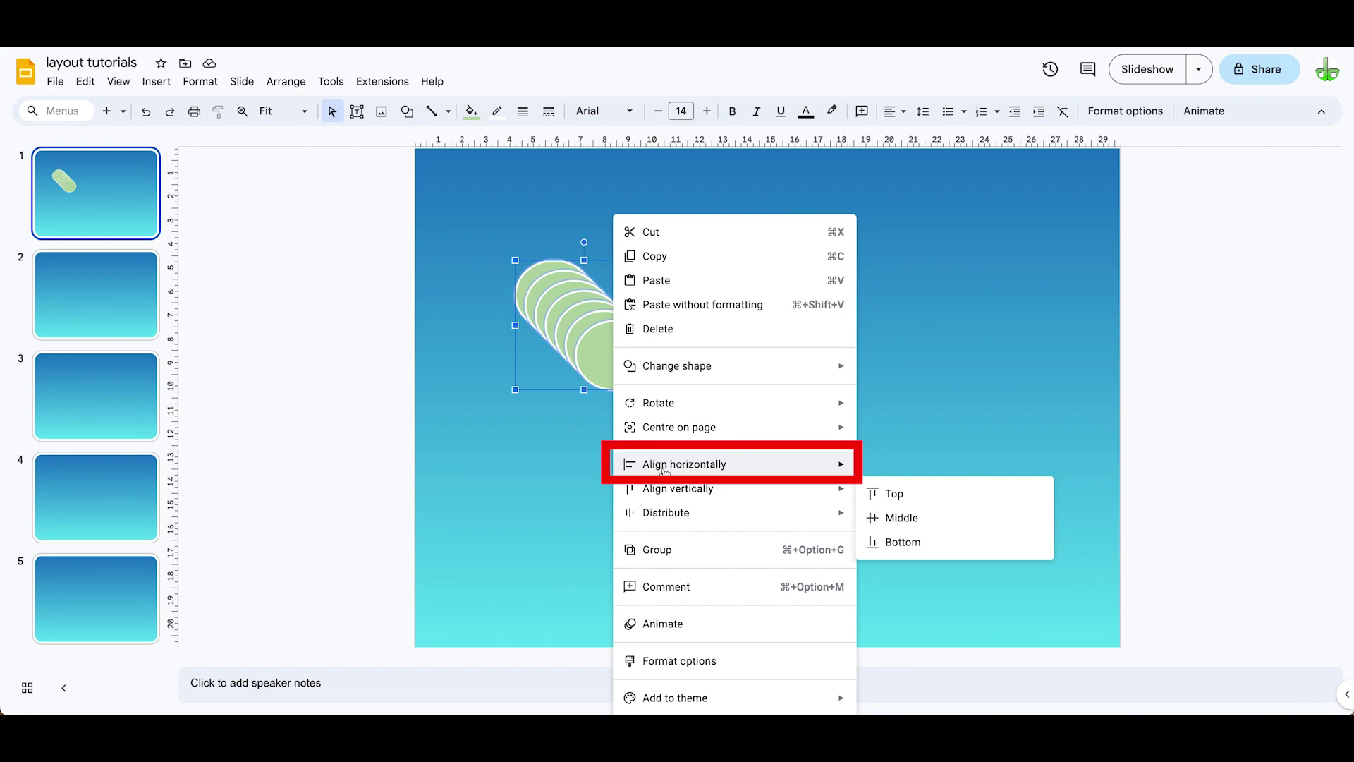
pyautogui.moveTo(685, 463)
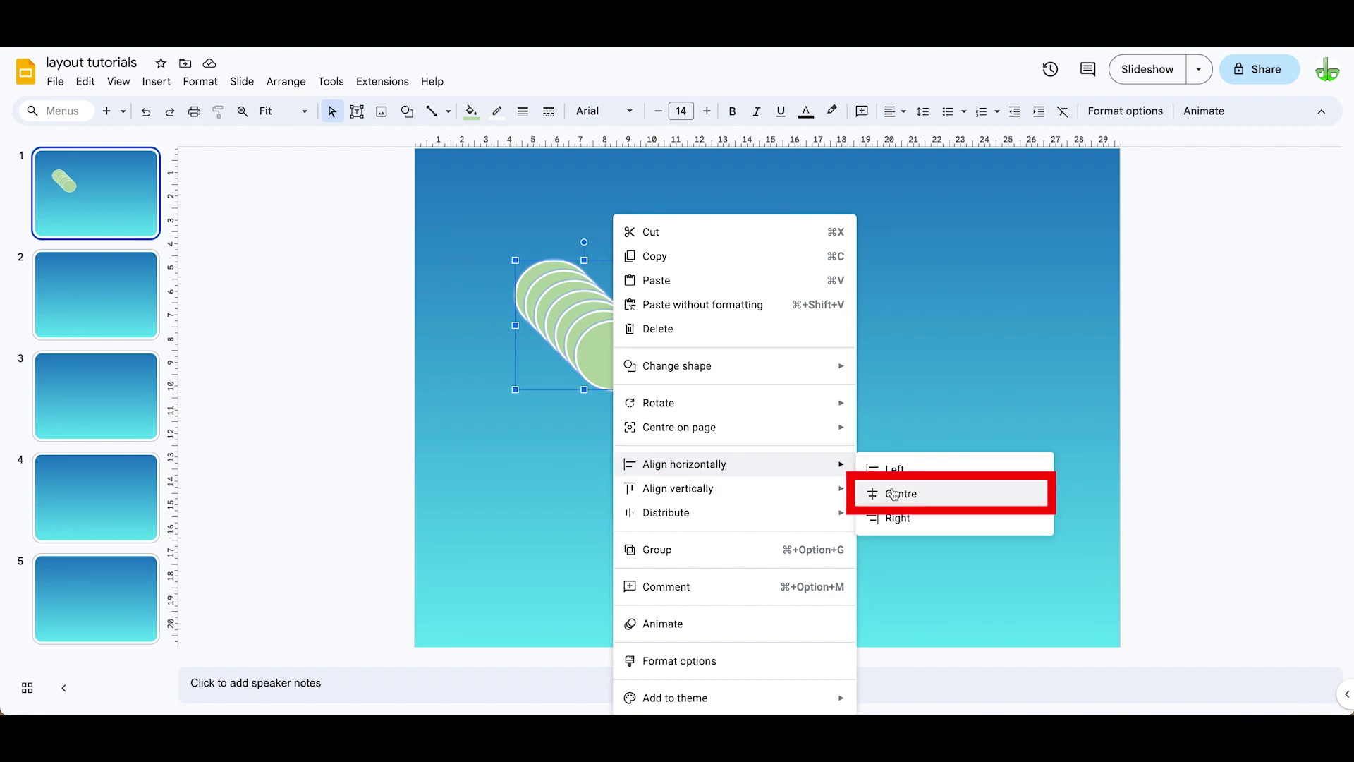
pyautogui.click(894, 493)
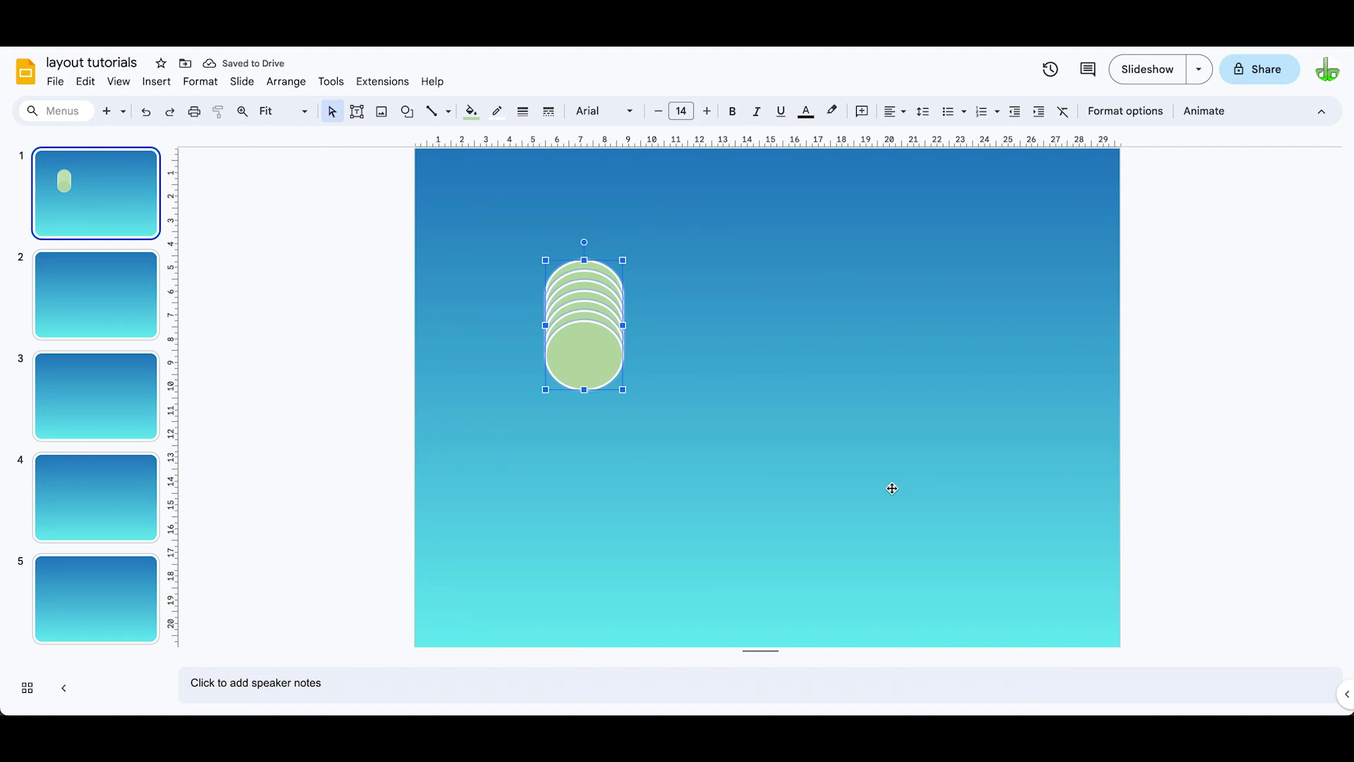
# - Undo the horizontal centring and align the selected circles vertically to the middle
pyautogui.hotkey('ctrl', 'z')
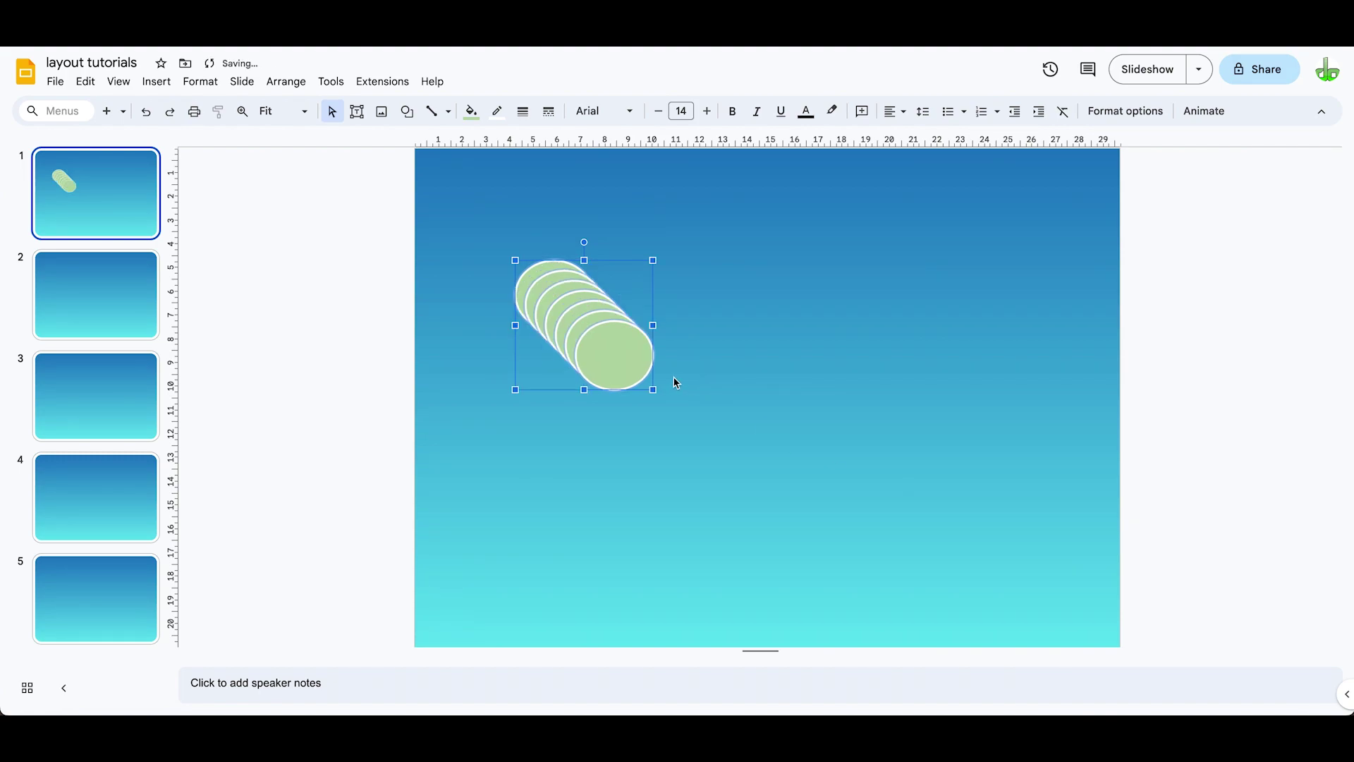
pyautogui.rightClick(620, 357)
pyautogui.moveTo(688, 488)
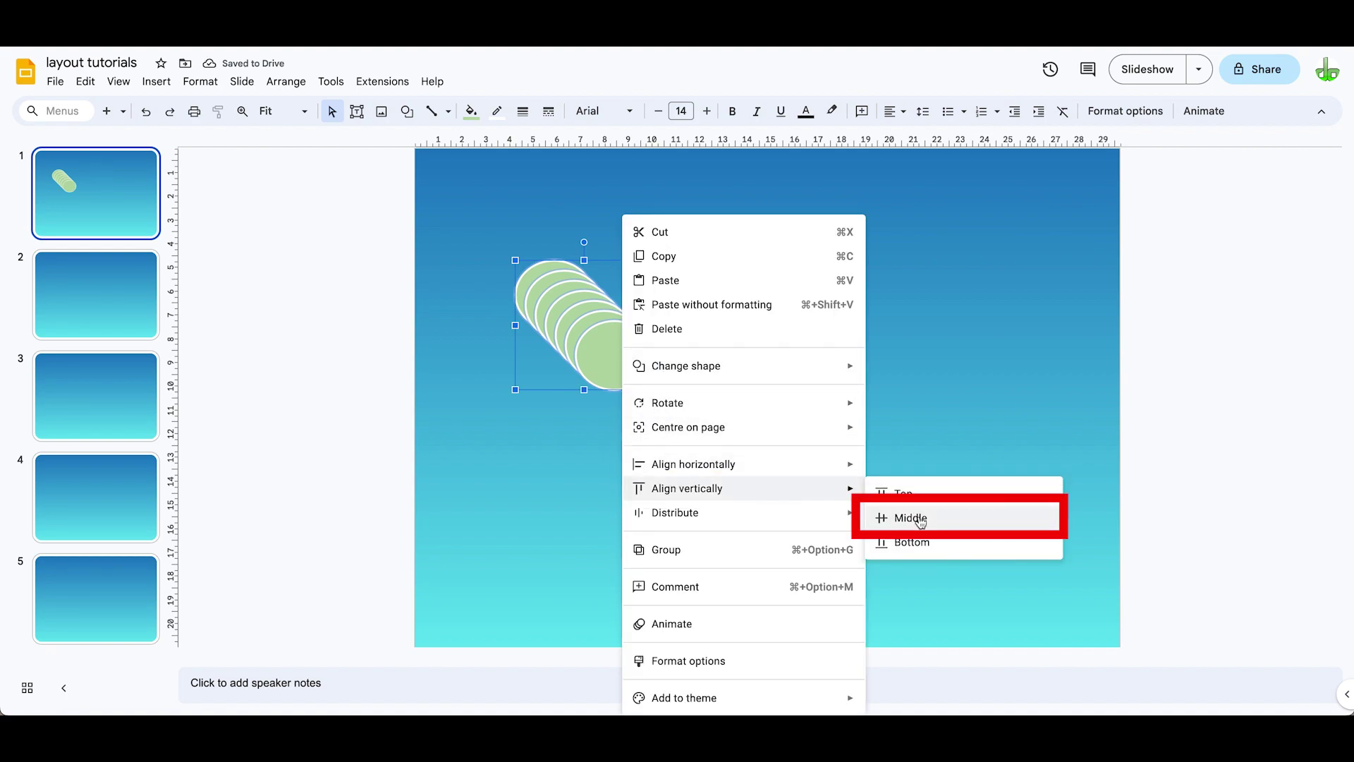
pyautogui.click(911, 517)
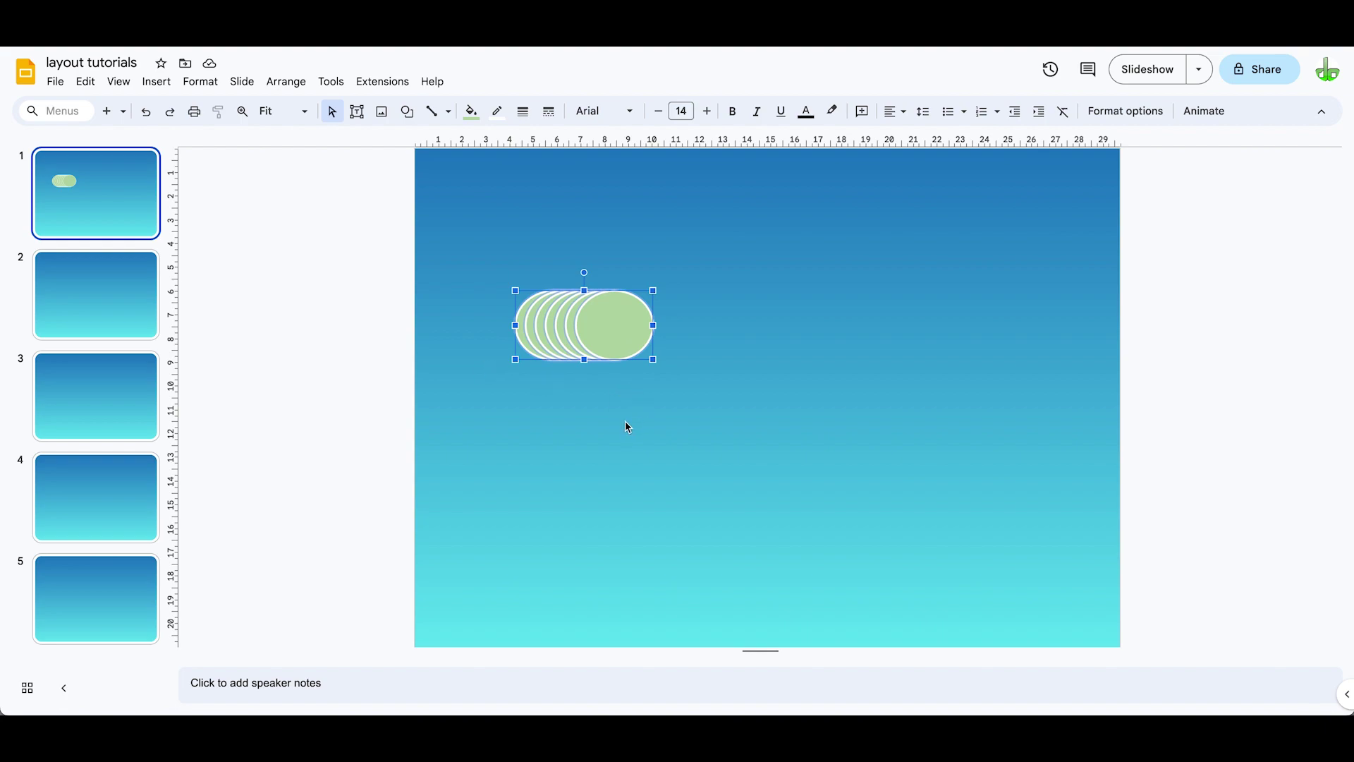
# - Move the front circle to the right edge and place a circle copy at the far left
pyautogui.click(648, 447)
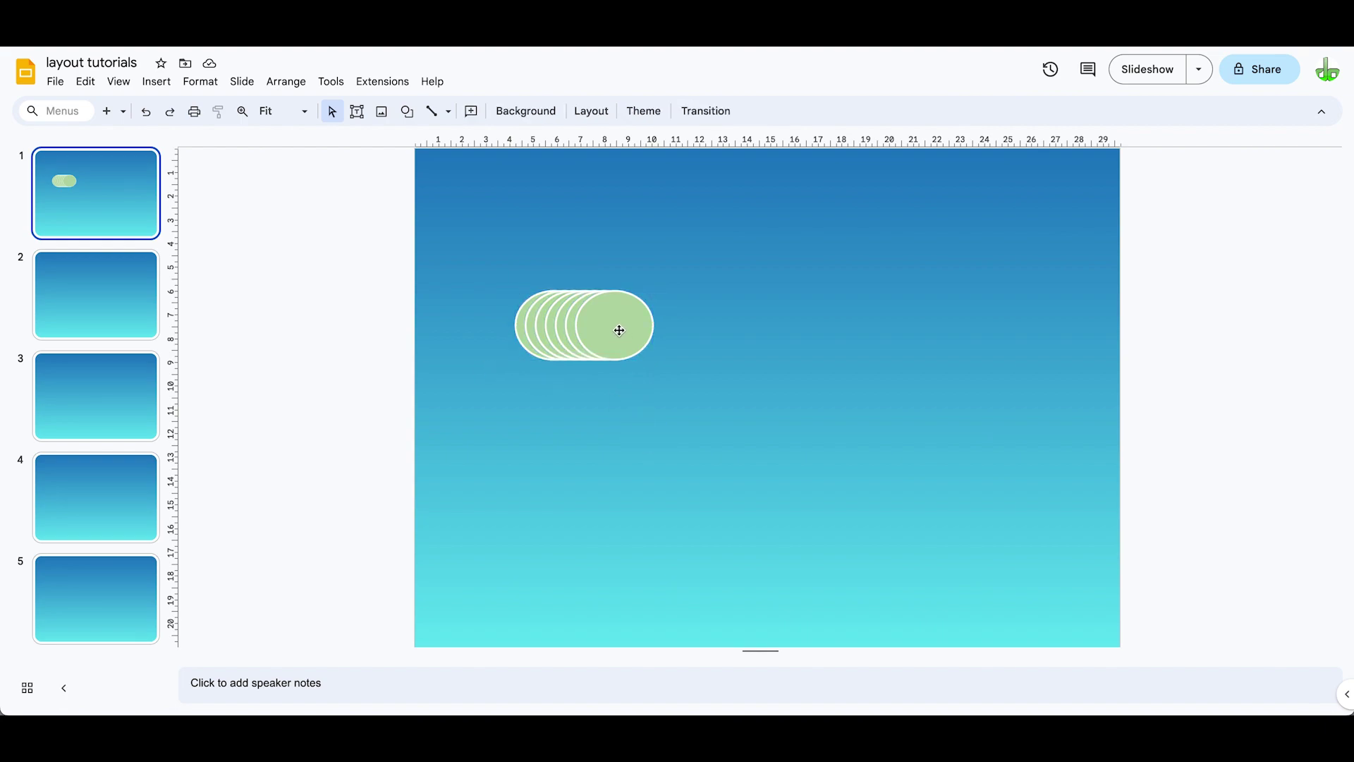
pyautogui.moveTo(617, 327); pyautogui.dragTo(1037, 331)
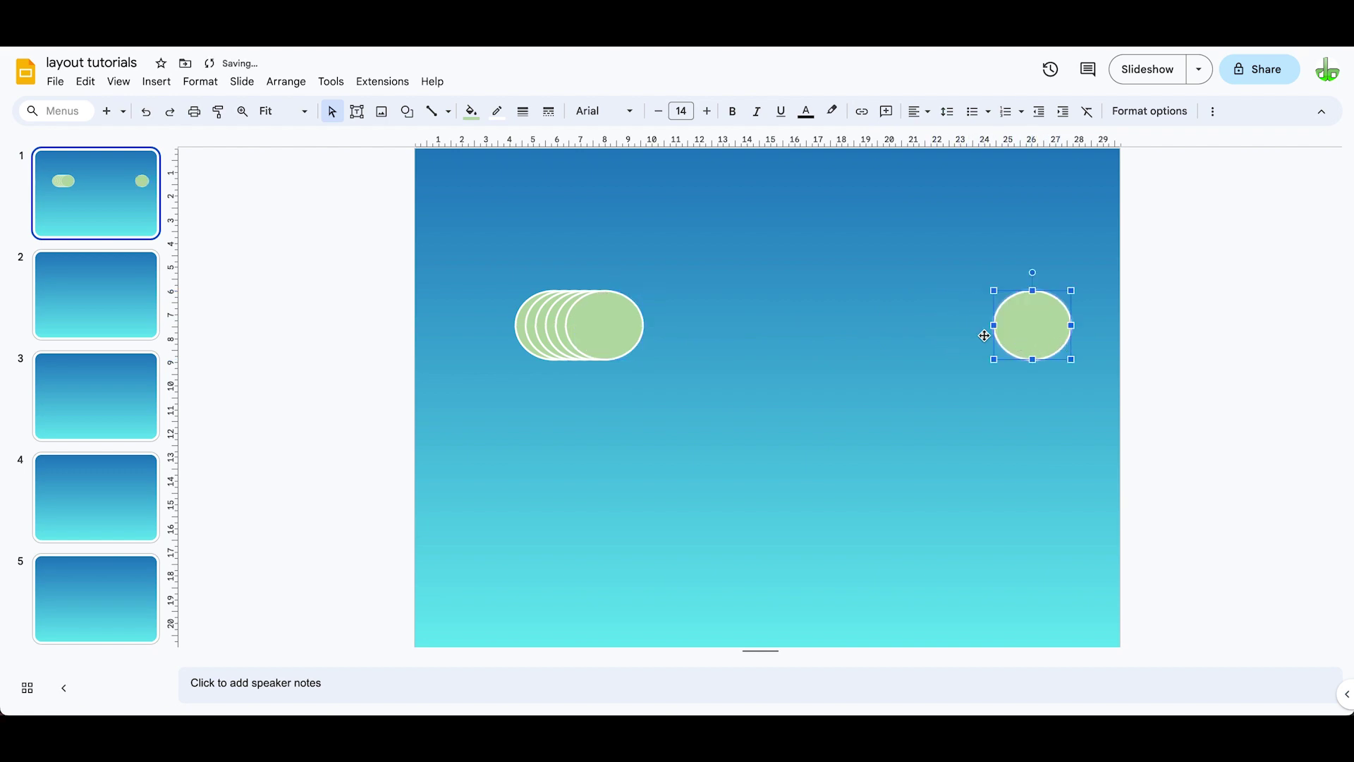
pyautogui.click(517, 327)
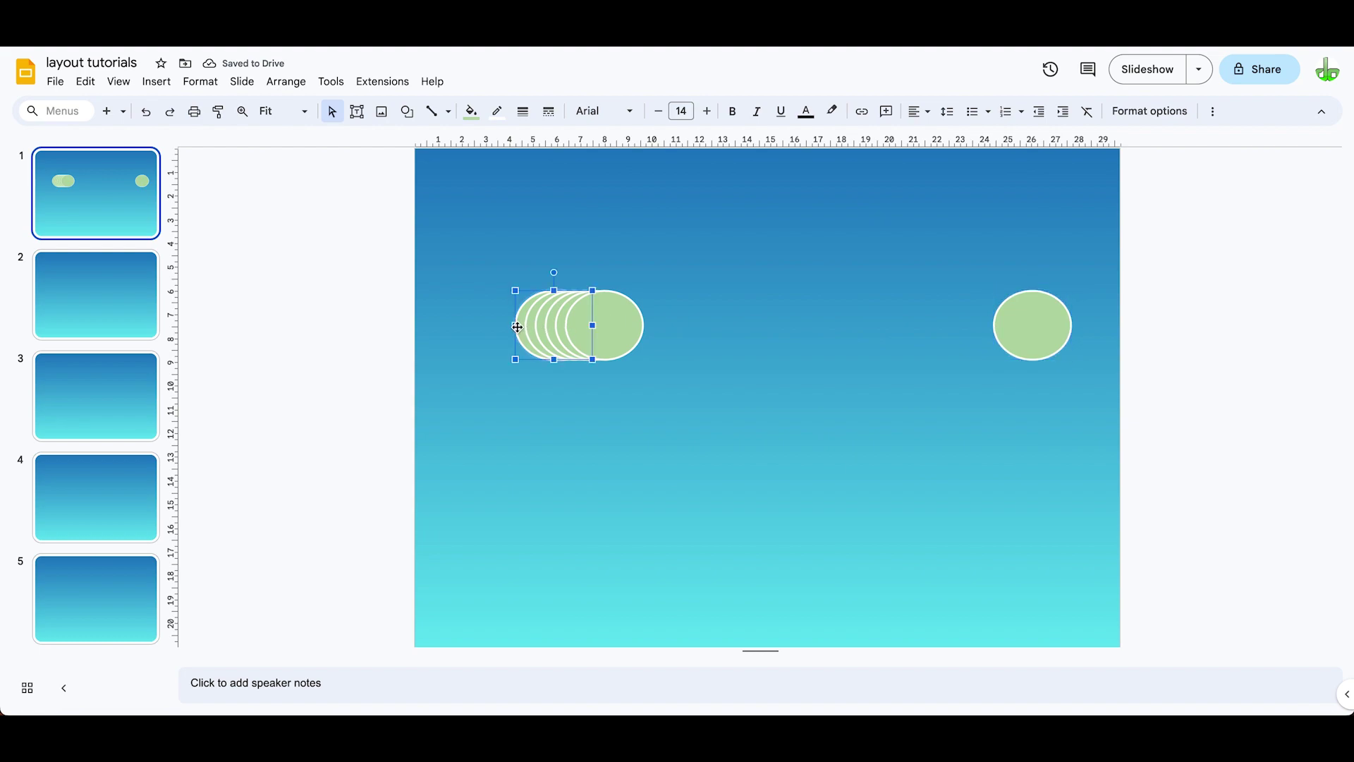
pyautogui.moveTo(515, 325)
pyautogui.mouseDown()
pyautogui.moveTo(467, 324)
pyautogui.moveTo(475, 308)
pyautogui.mouseUp()
pyautogui.hotkey('ctrl', 'z')
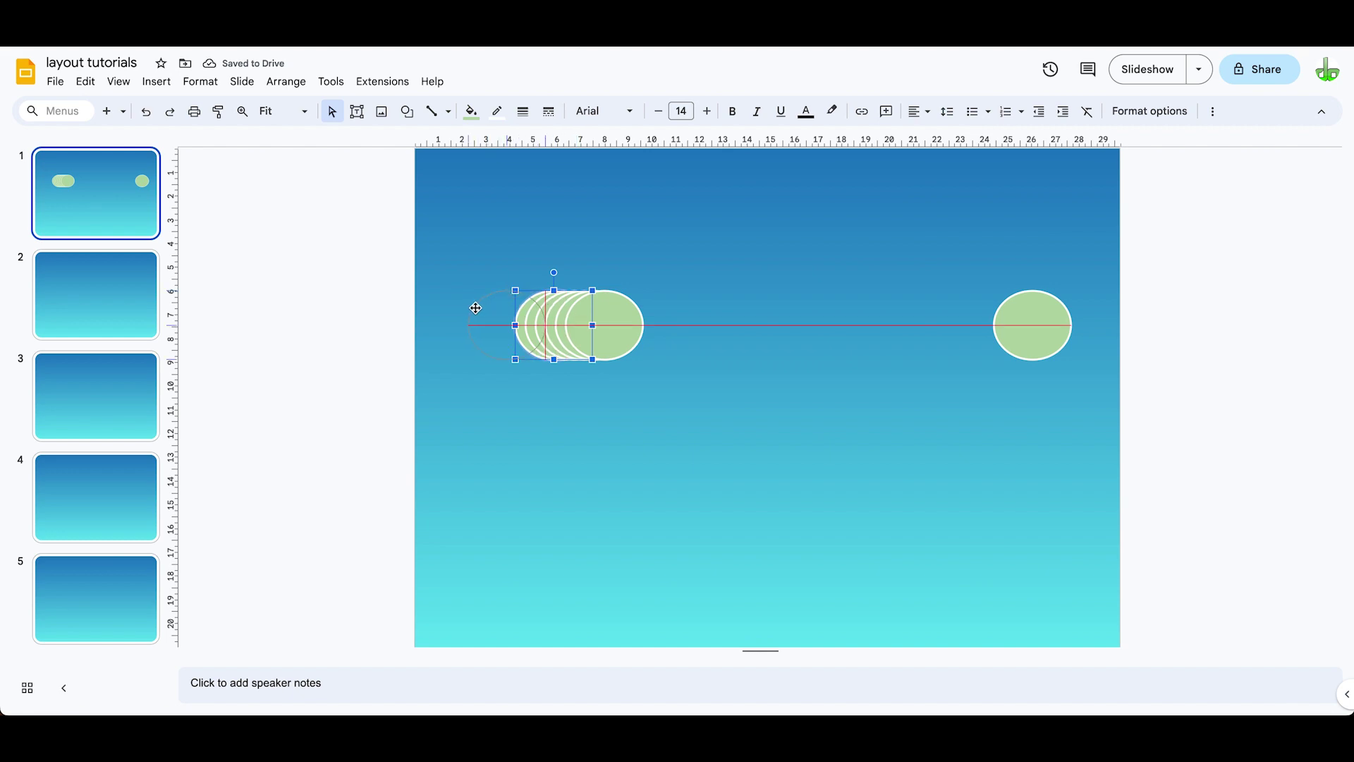
pyautogui.moveTo(476, 308); pyautogui.dragTo(471, 309)
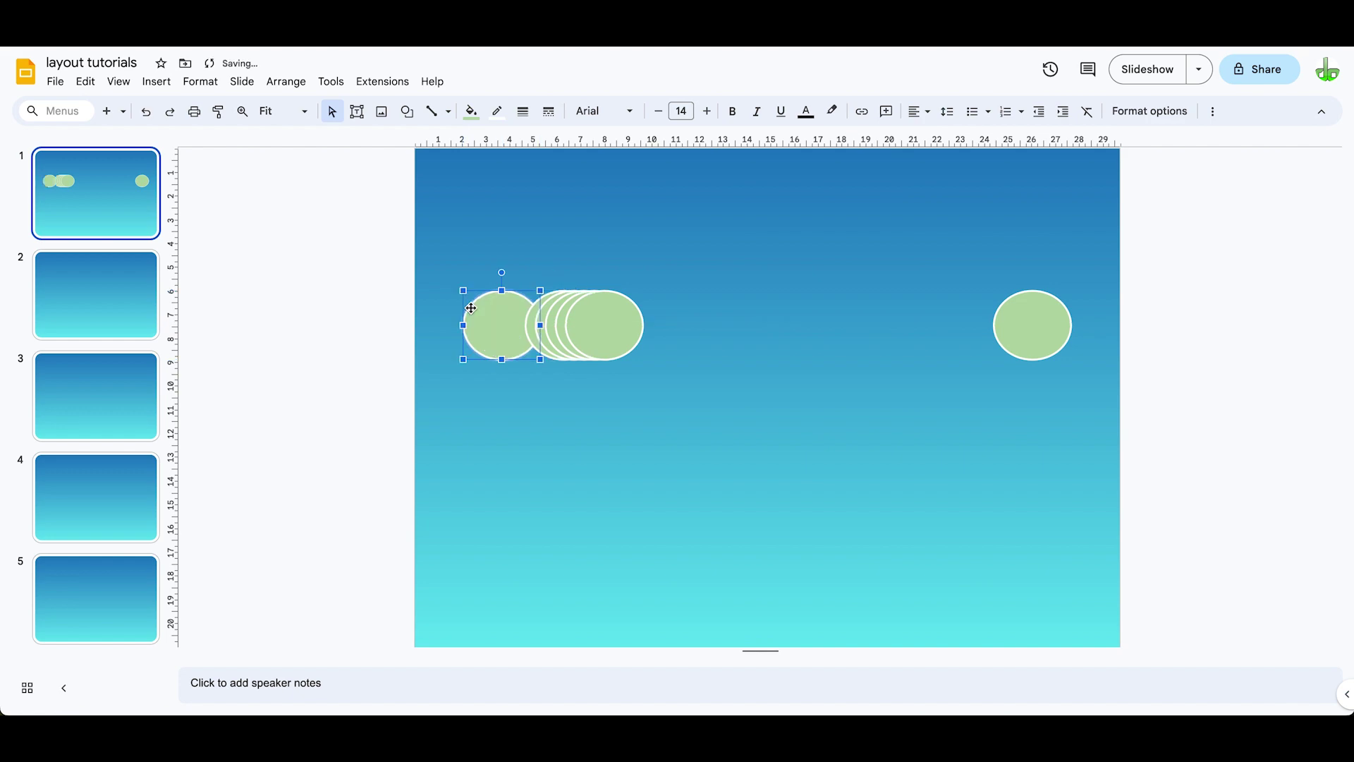
pyautogui.click(663, 412)
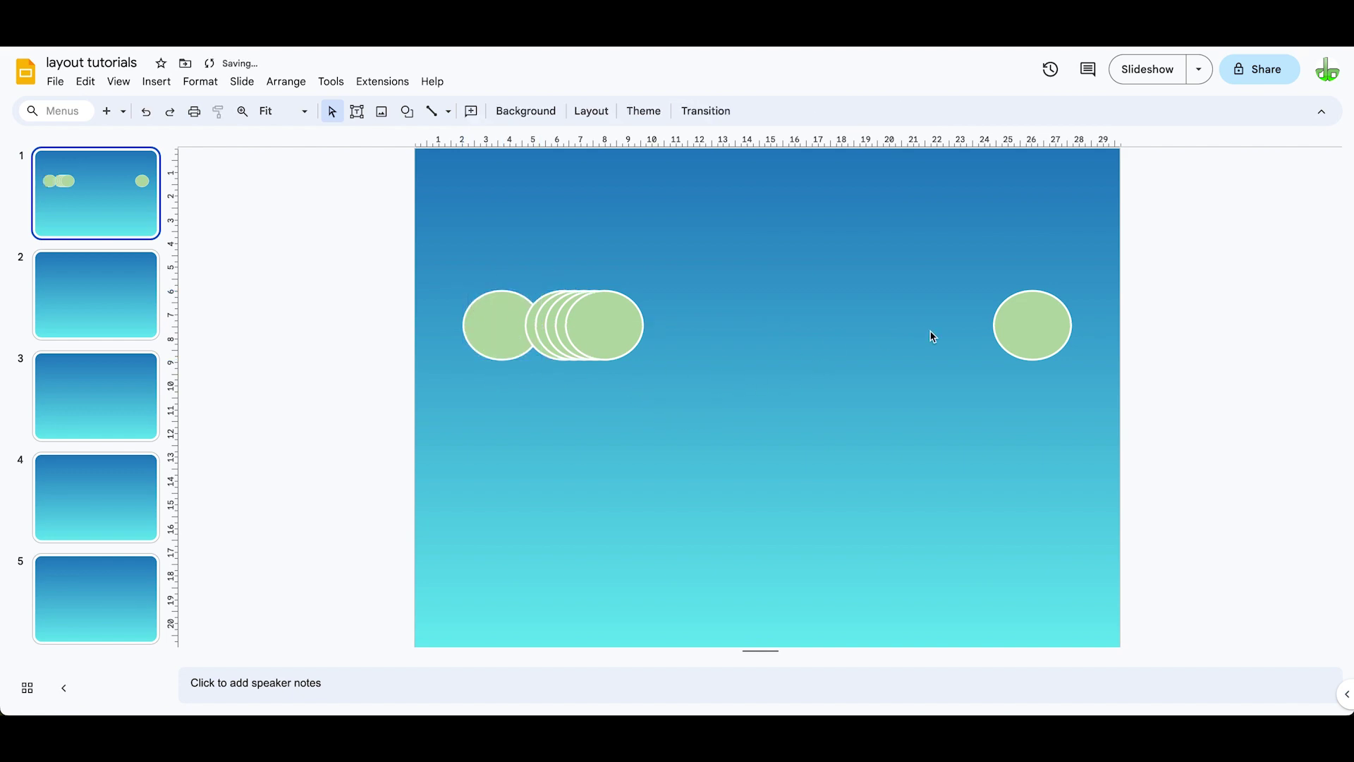
# - Select all seven circles and distribute them horizontally across the slide
pyautogui.moveTo(451, 276); pyautogui.dragTo(1095, 382)
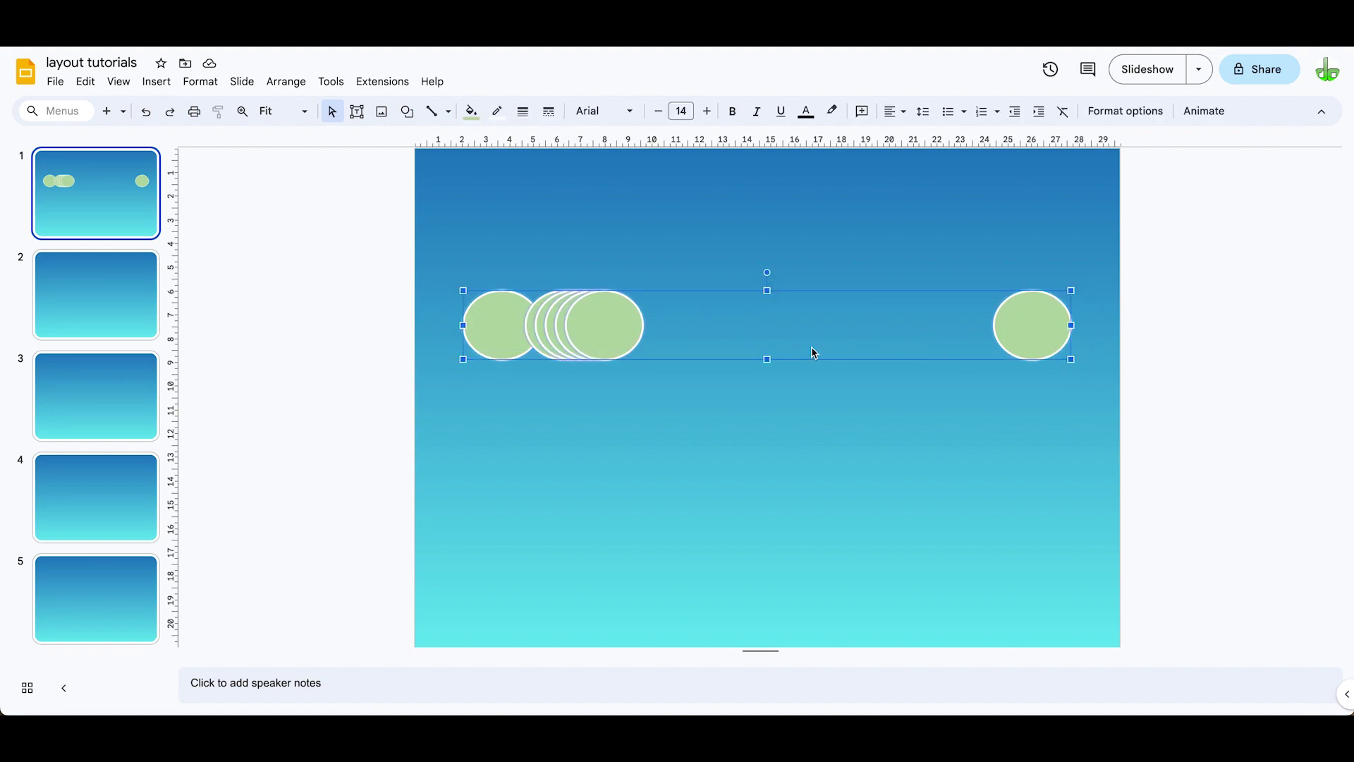
pyautogui.rightClick(619, 334)
pyautogui.moveTo(669, 513)
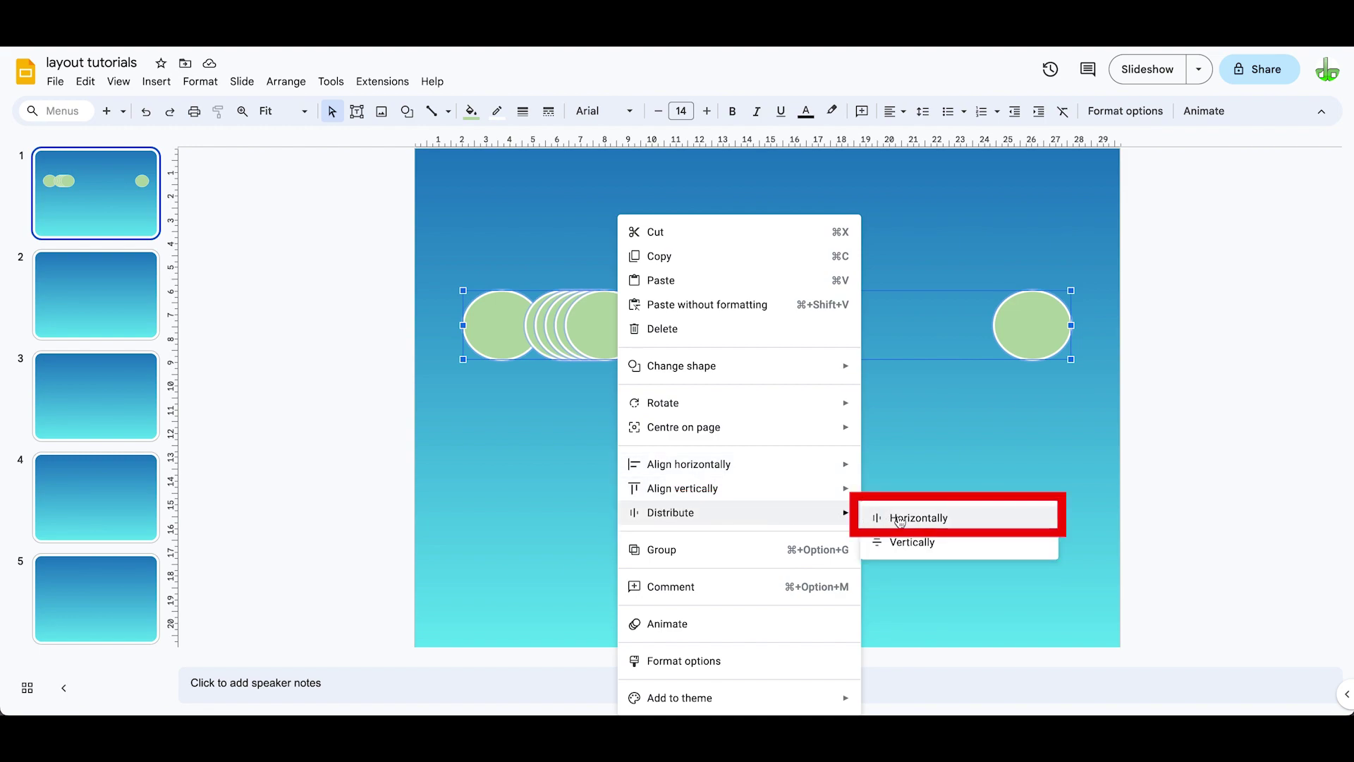
pyautogui.click(900, 520)
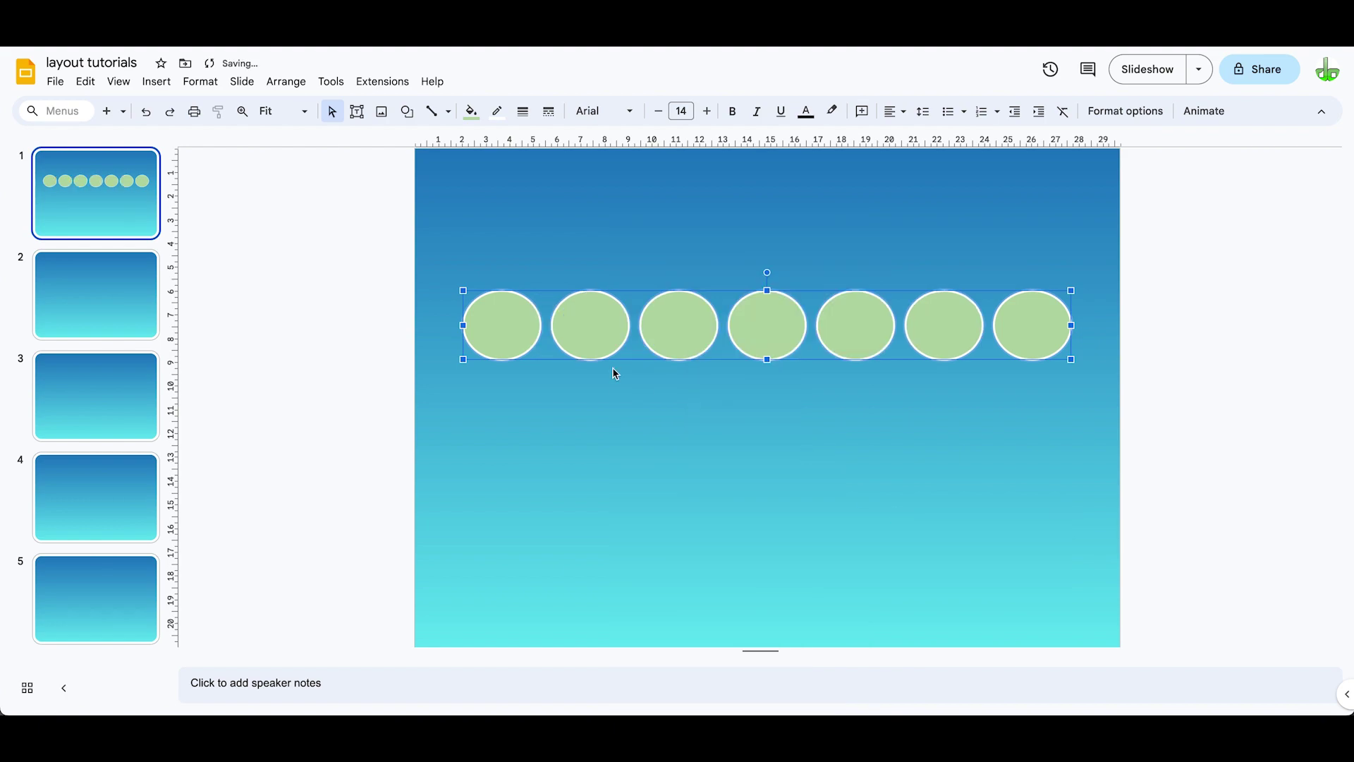